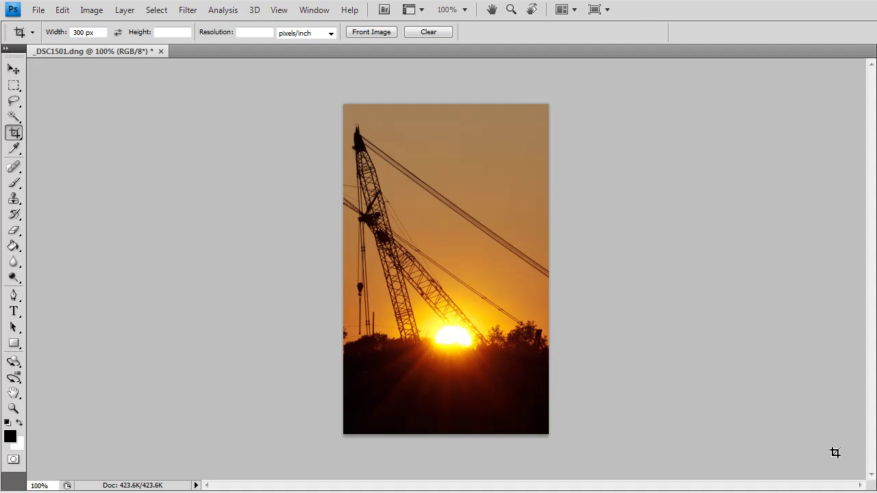
# Check the photo in the Image Size dialog and close it unchanged.
pyautogui.click(91, 10)
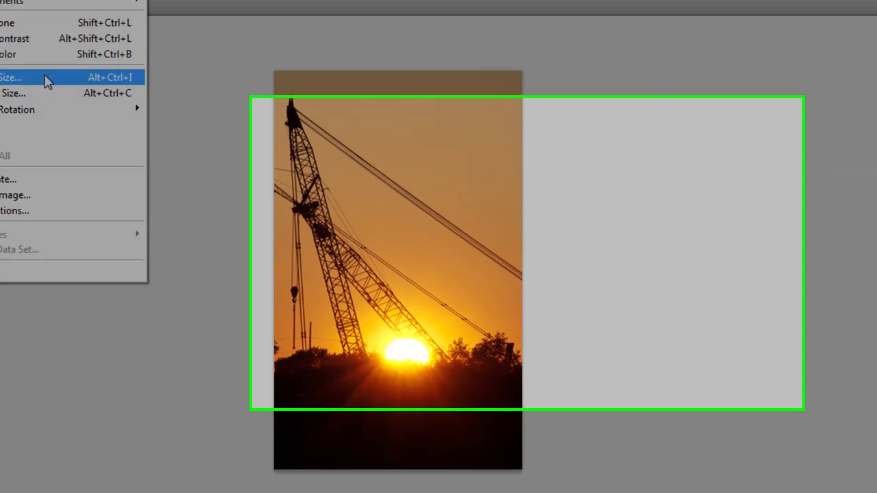
pyautogui.click(152, 112)
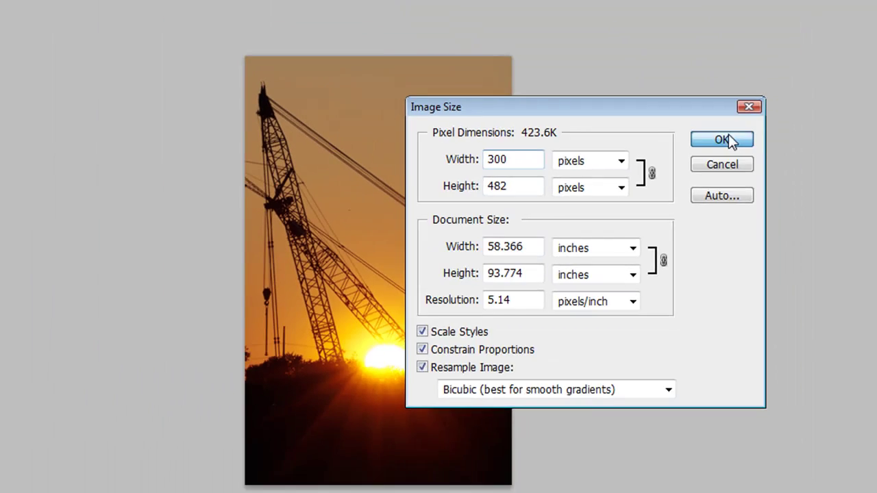
pyautogui.click(748, 76)
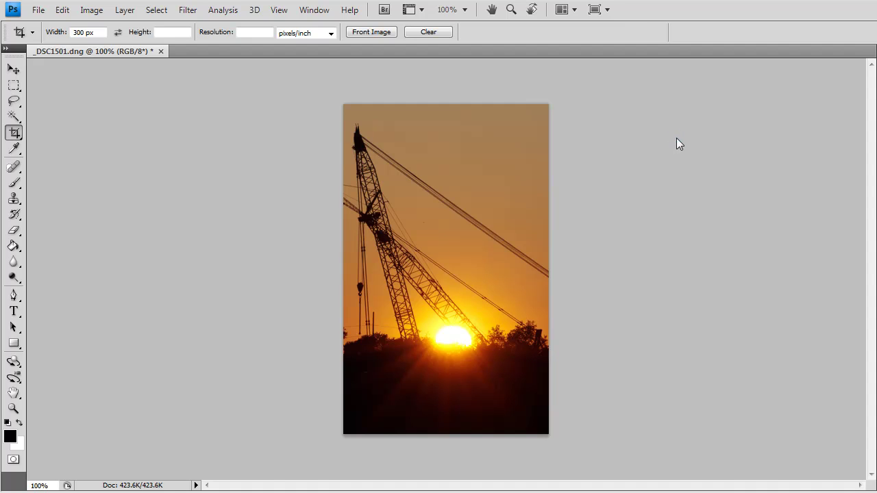
# Export the photo through Save for Web as a JPEG named 5dpi on the Desktop.
pyautogui.hotkey('ctrl', 'alt', 'shift', 's')
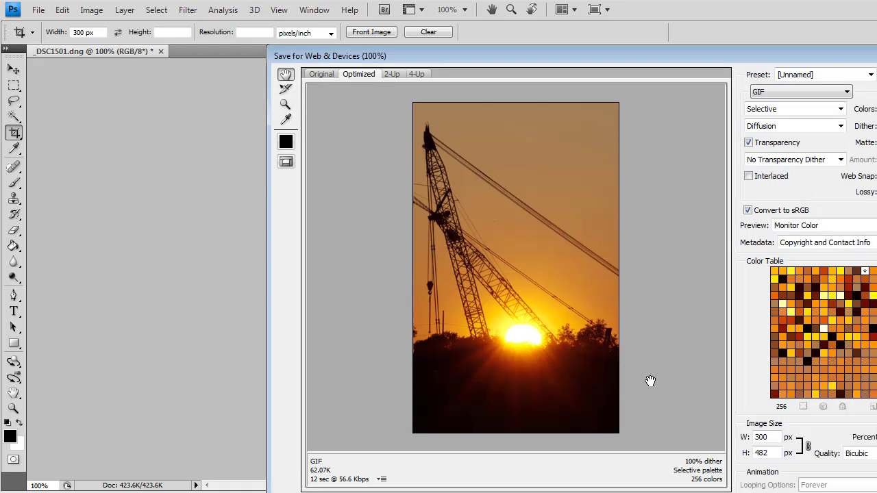
pyautogui.click(845, 92)
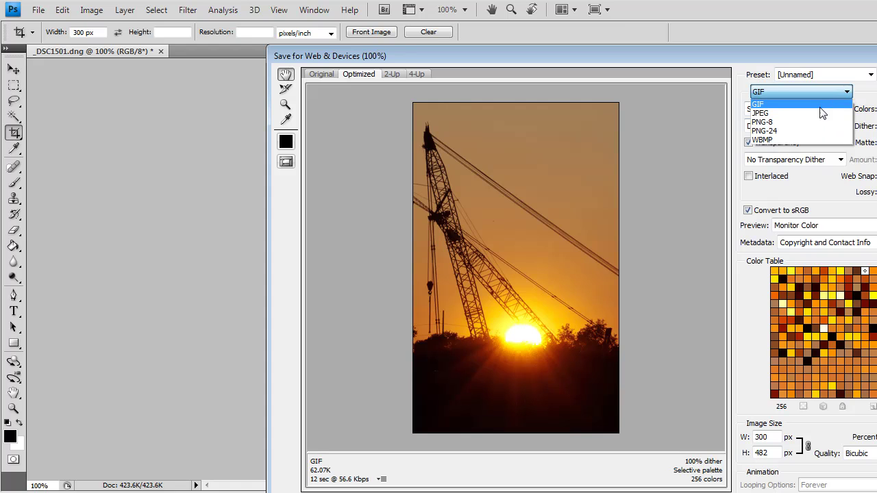
pyautogui.click(822, 113)
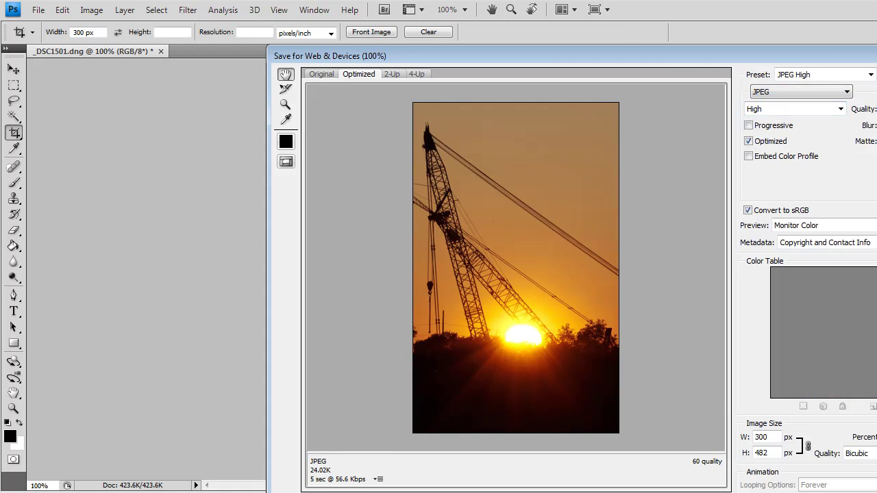
pyautogui.press('Return')
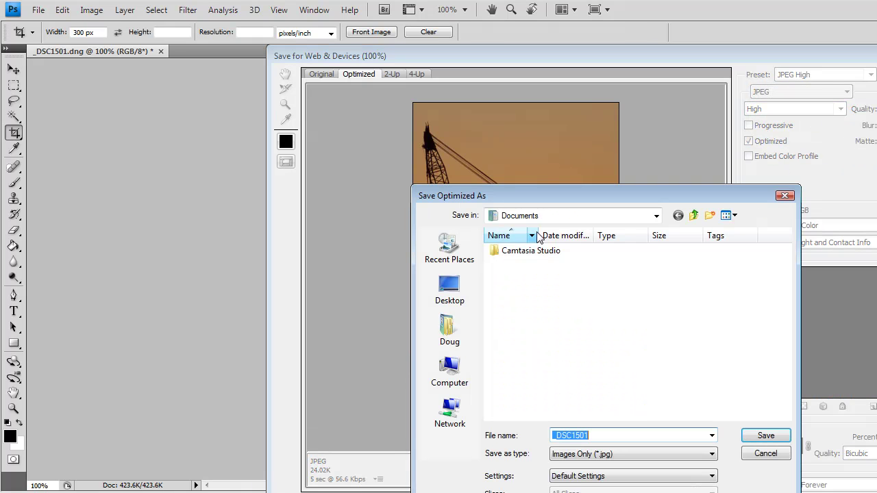
pyautogui.click(444, 289)
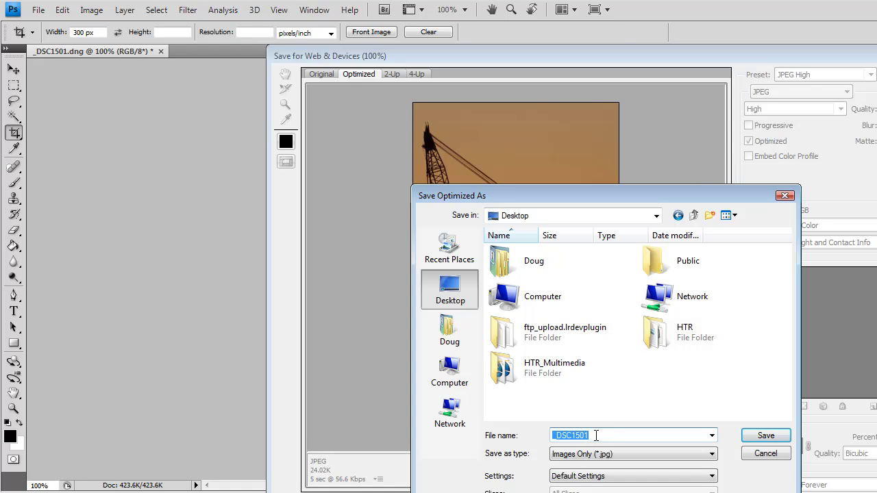
pyautogui.write('5dpi')
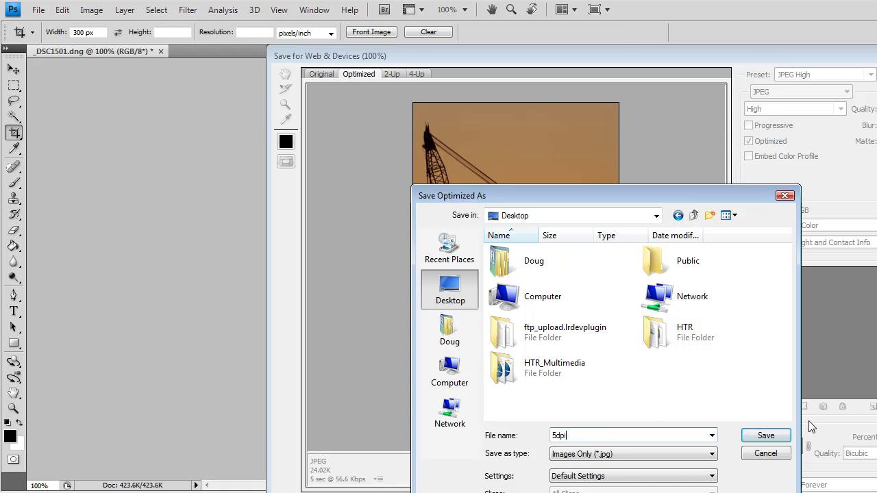
pyautogui.click(771, 435)
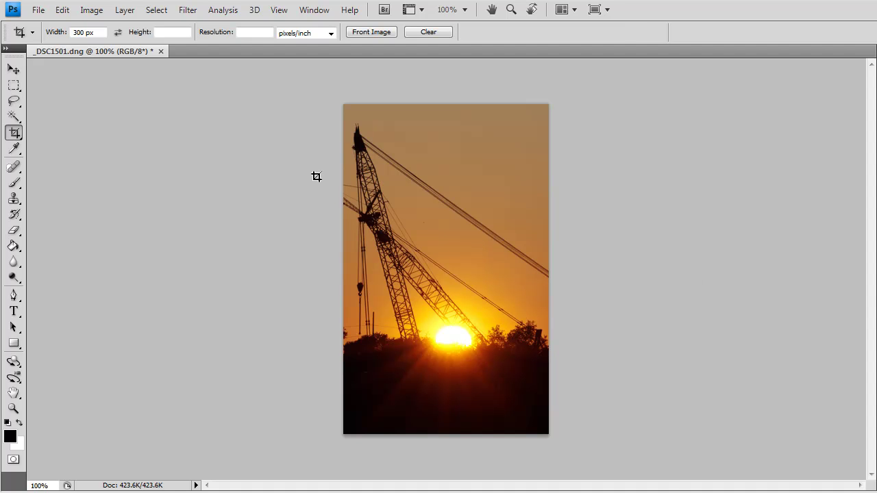
# Turn off Resample Image and change the resolution from 5.14 to 72 pixels/inch.
pyautogui.click(97, 12)
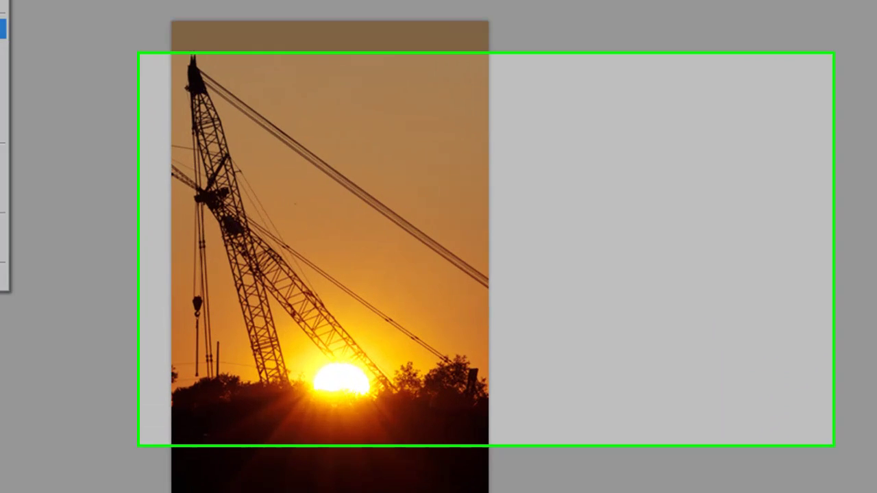
pyautogui.click(112, 110)
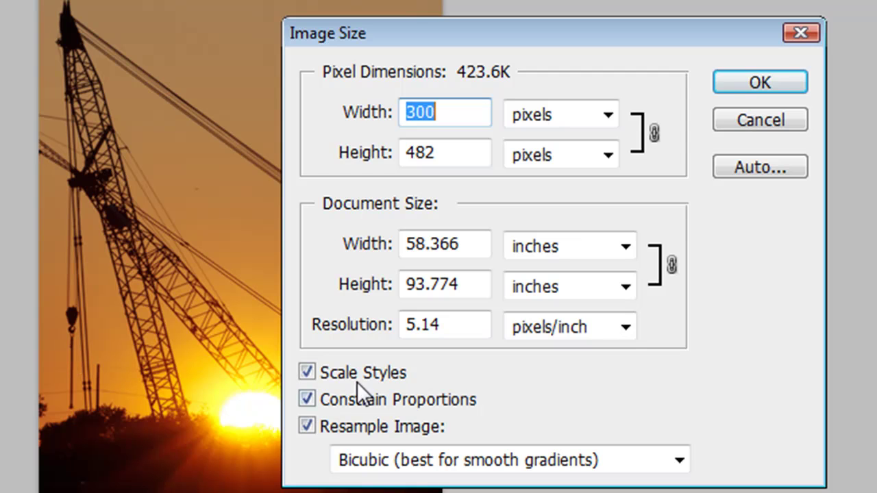
pyautogui.click(307, 426)
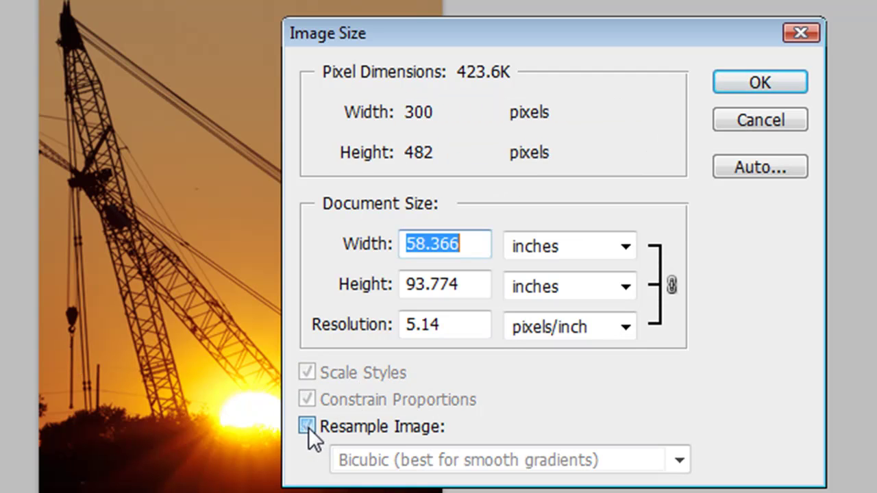
pyautogui.moveTo(488, 327); pyautogui.dragTo(353, 324)
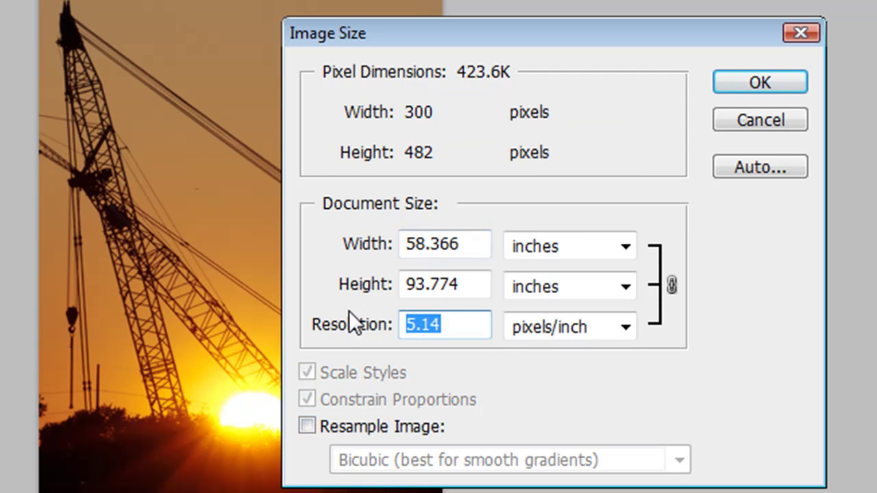
pyautogui.write('72')
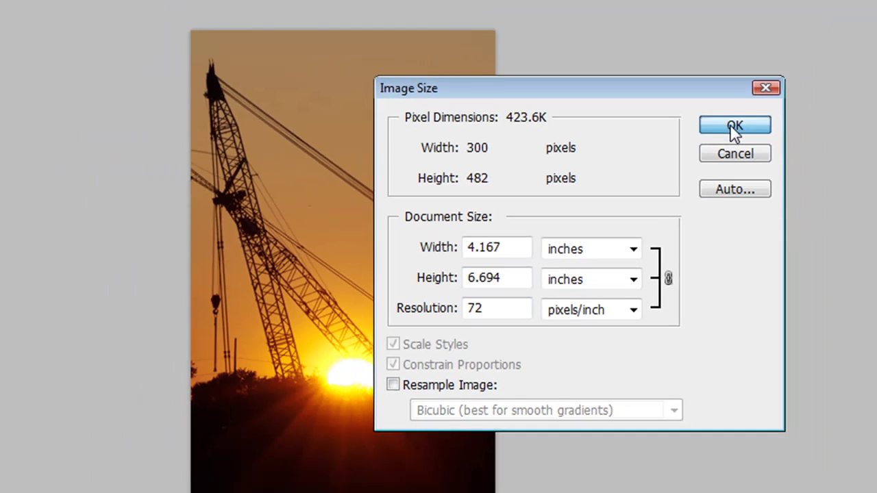
pyautogui.click(733, 127)
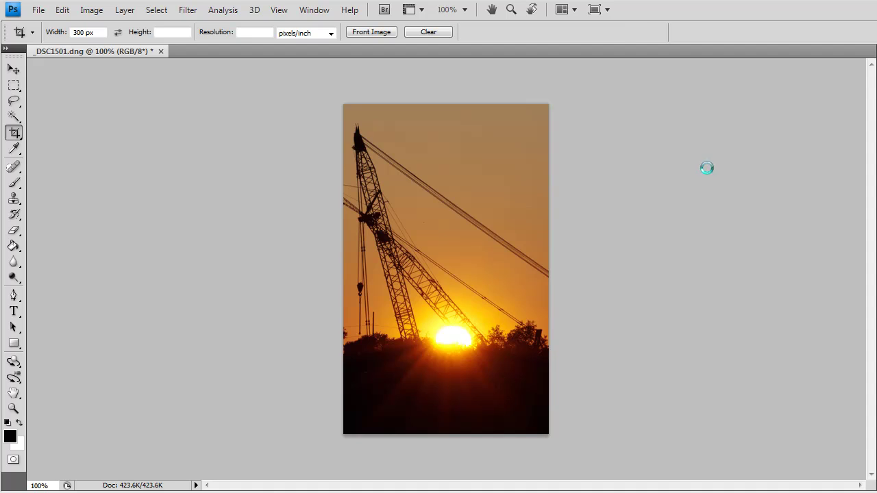
# Save another Save for Web JPEG to the Desktop under the name 72dpi.
pyautogui.hotkey('ctrl', 'alt', 'shift', 's')
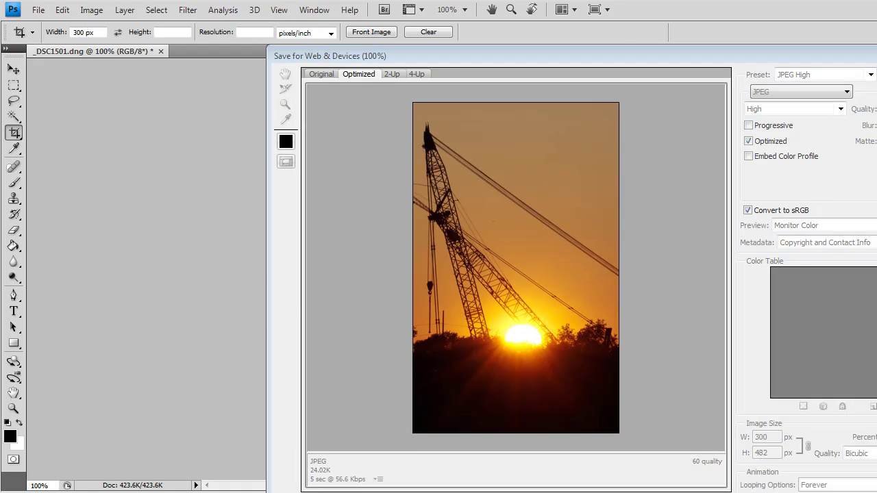
pyautogui.press('Return')
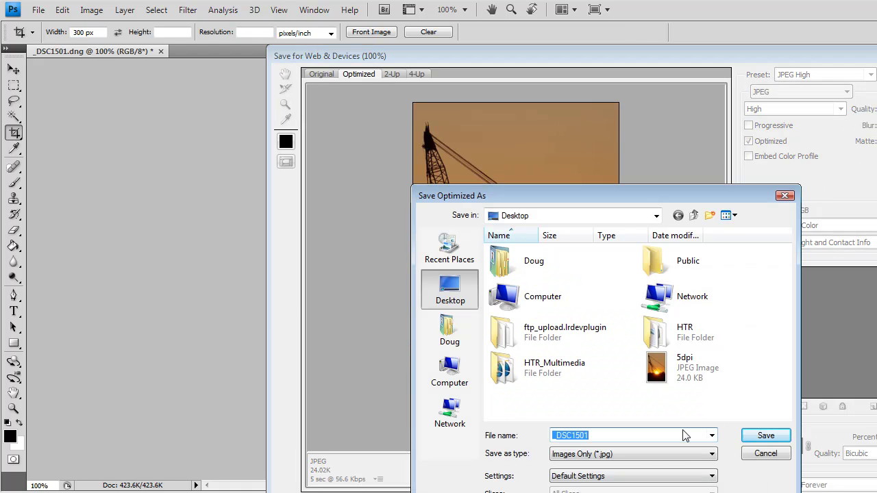
pyautogui.write('72dpi')
pyautogui.click(765, 436)
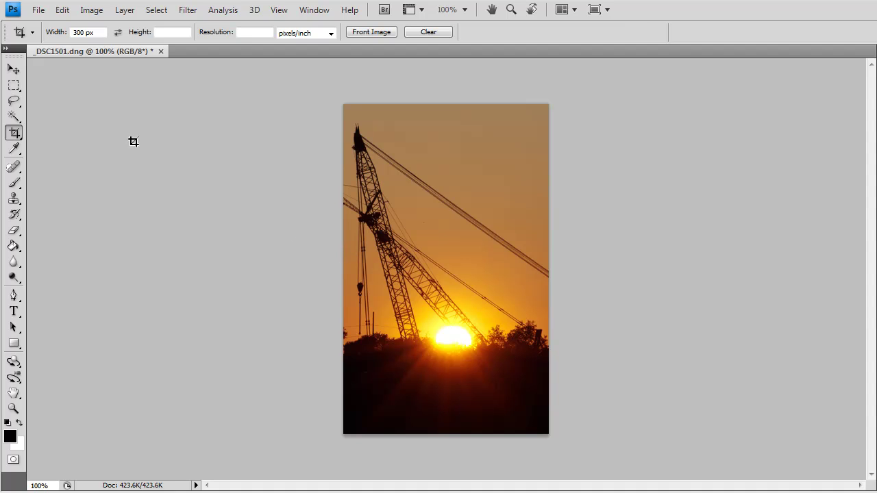
# In Image Size, replace the 72 resolution with 300 pixels/inch.
pyautogui.click(92, 10)
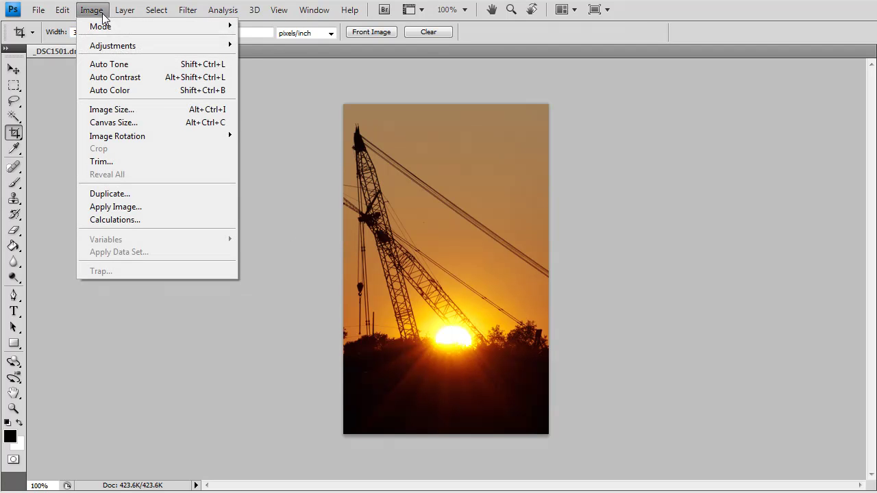
pyautogui.click(120, 111)
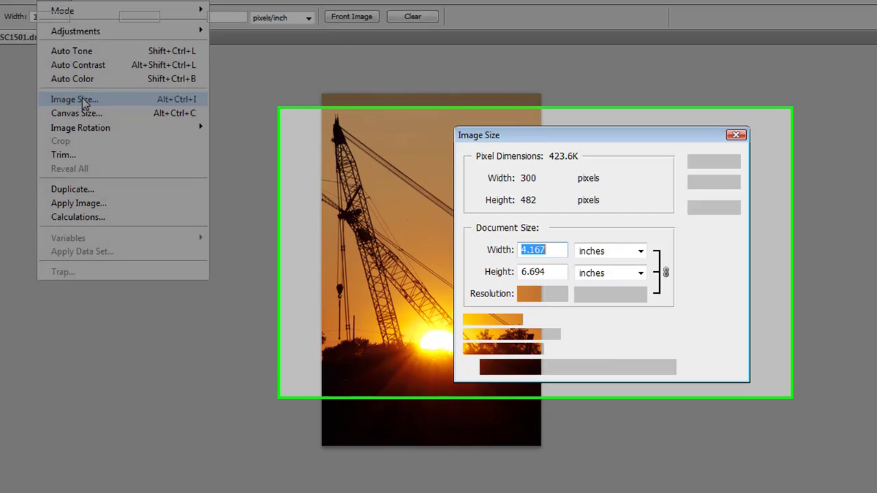
pyautogui.doubleClick(534, 295)
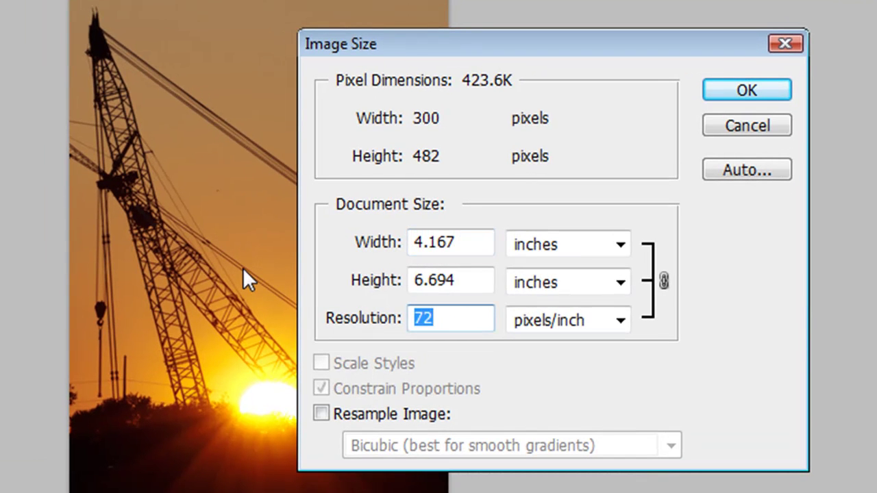
pyautogui.write('300')
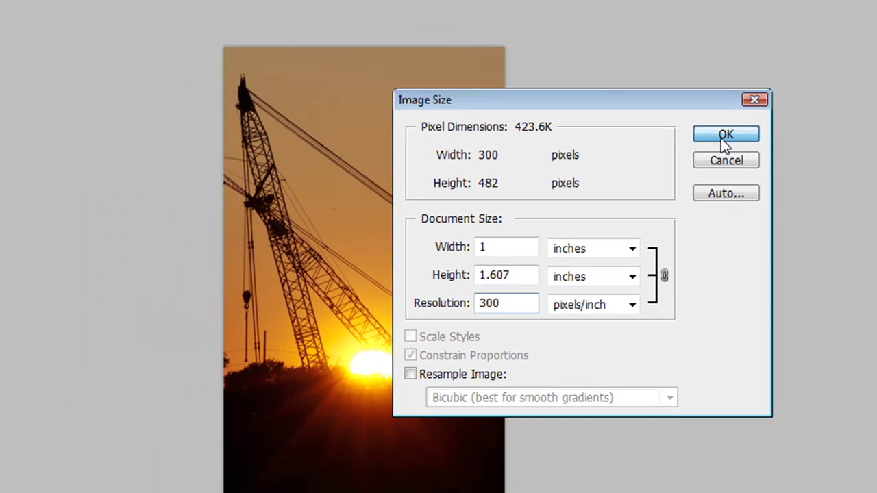
# Apply 300 ppi, save the web JPEG as _DSC1501.jpg, then switch to the blank Dreamweaver page.
pyautogui.click(747, 90)
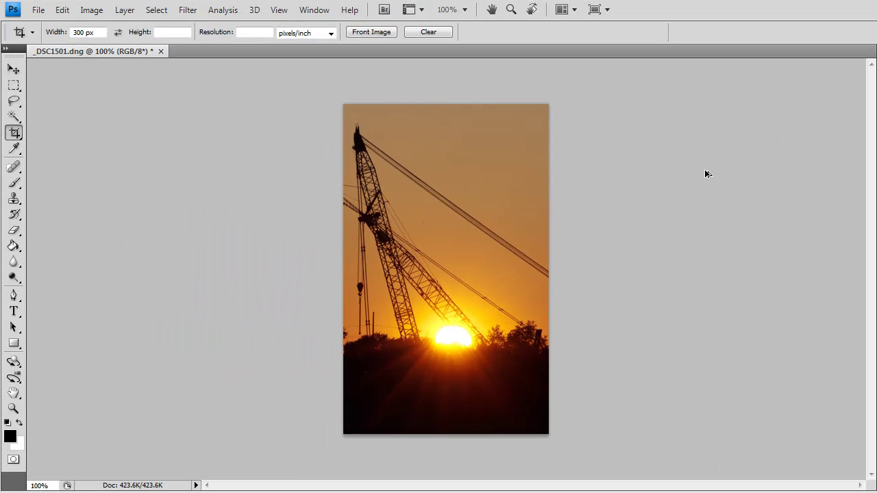
pyautogui.hotkey('ctrl', 'alt', 'shift', 's')
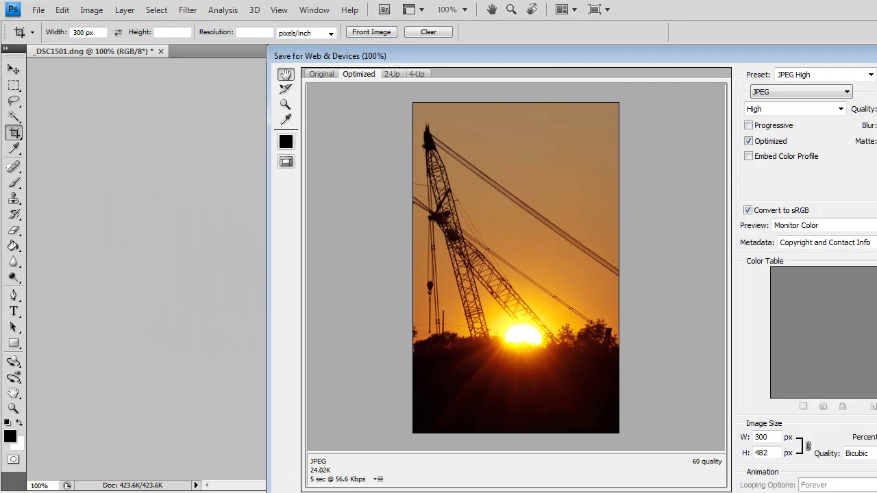
pyautogui.press('Return')
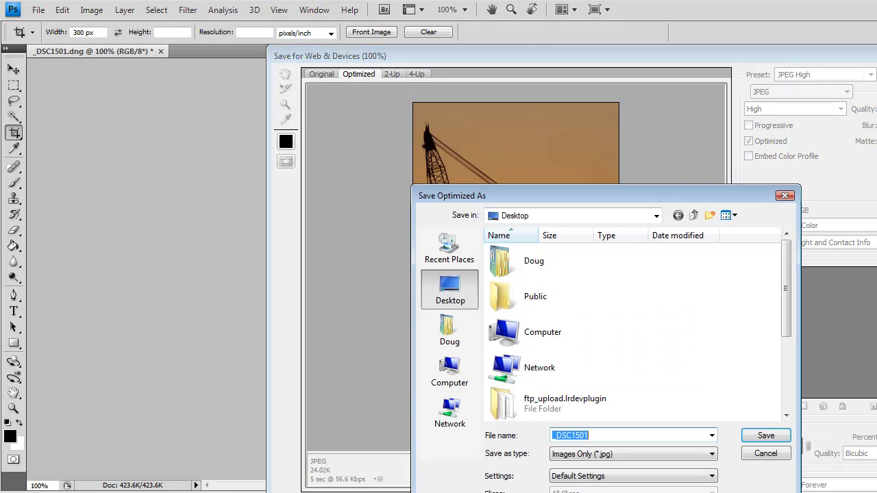
pyautogui.click(761, 436)
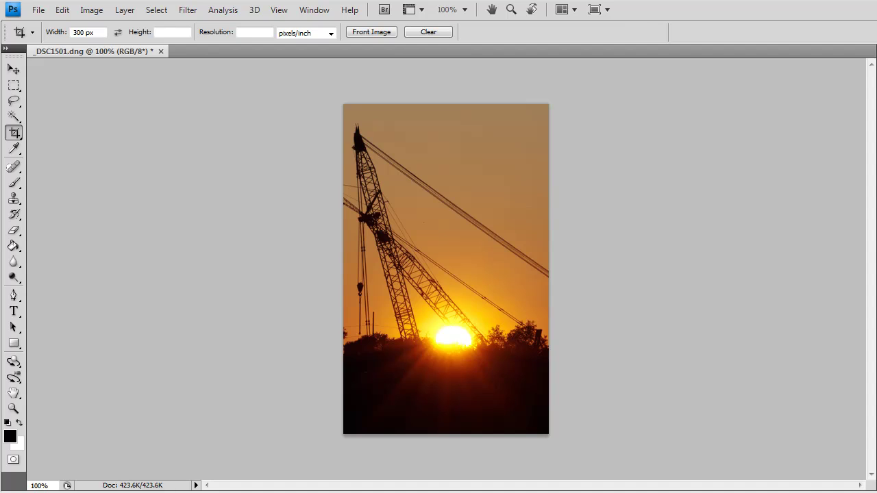
pyautogui.hotkey('alt', 'Tab')
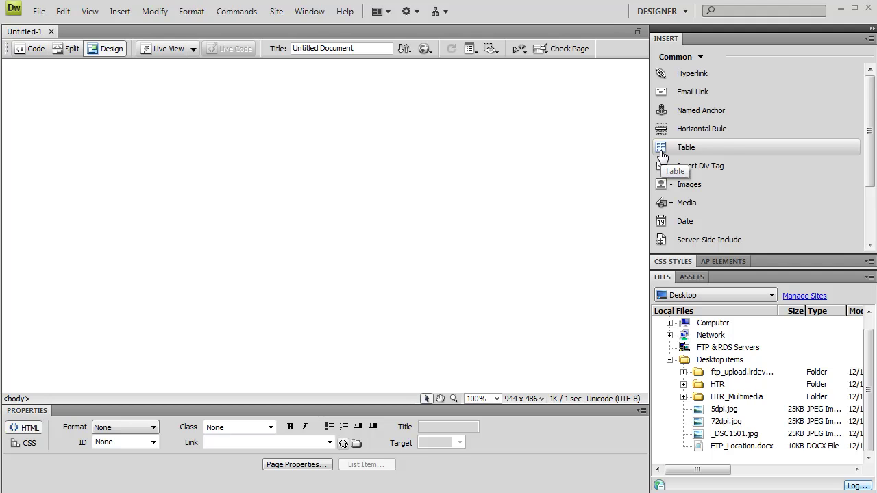
# Set up a table with 1 row, 3 columns, 900 px width, and 0 border, padding and spacing.
pyautogui.click(662, 157)
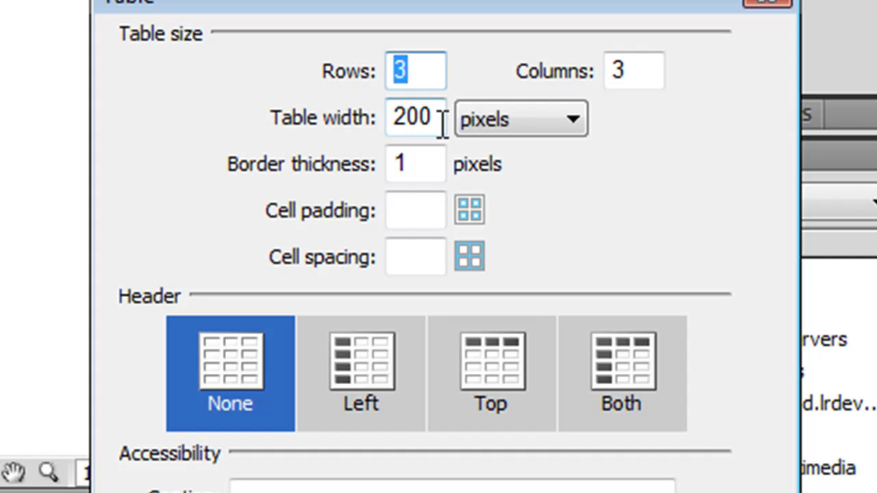
pyautogui.press('Tab')
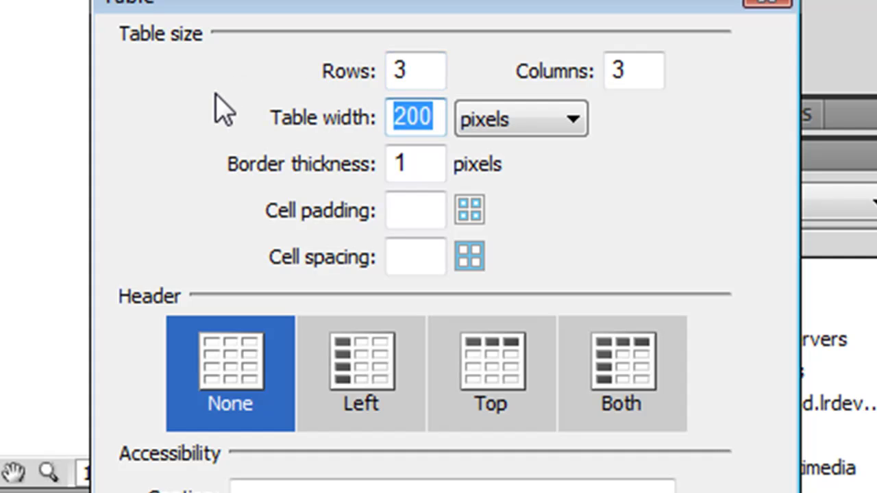
pyautogui.write('900')
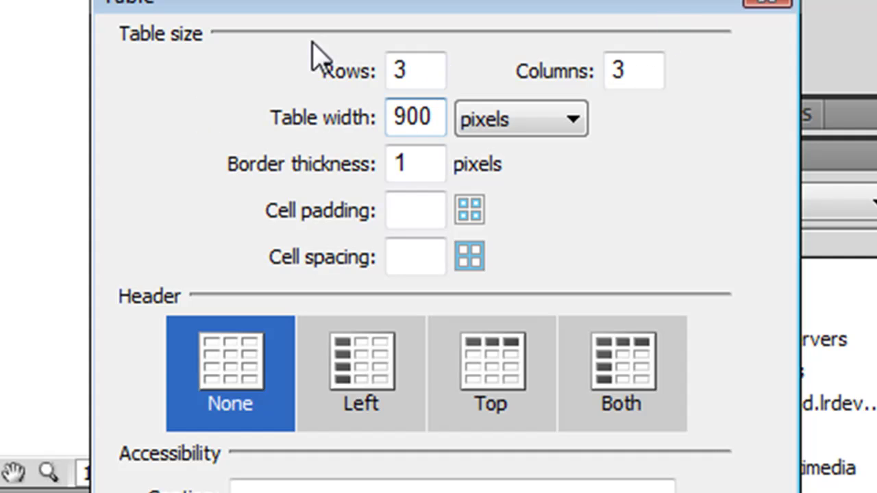
pyautogui.doubleClick(407, 68)
pyautogui.write('1')
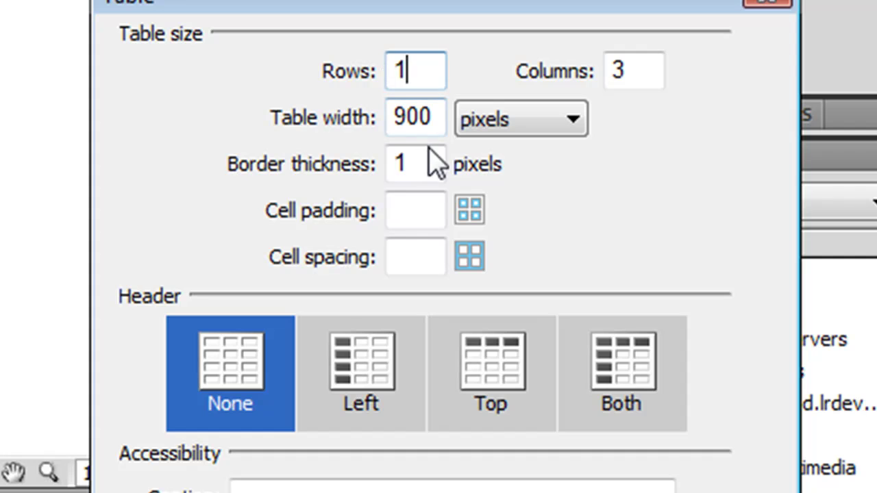
pyautogui.doubleClick(399, 163)
pyautogui.write('0')
pyautogui.click(393, 207)
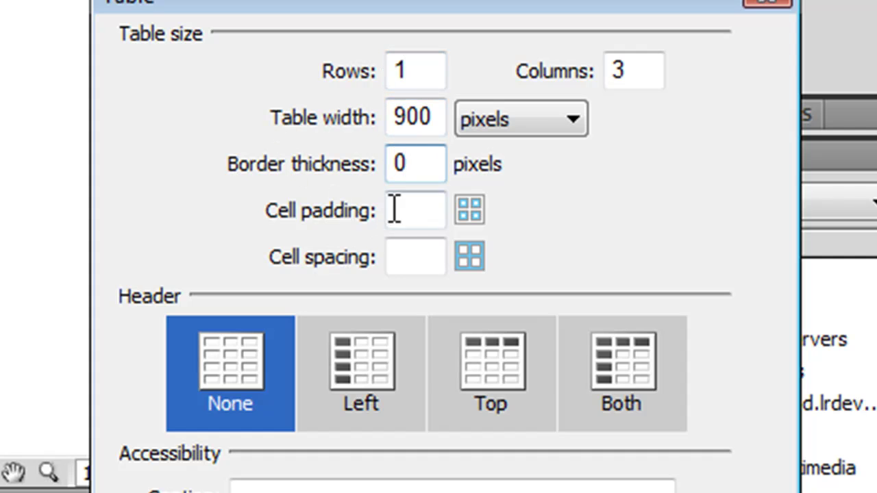
pyautogui.write('0')
pyautogui.click(403, 241)
pyautogui.write('0')
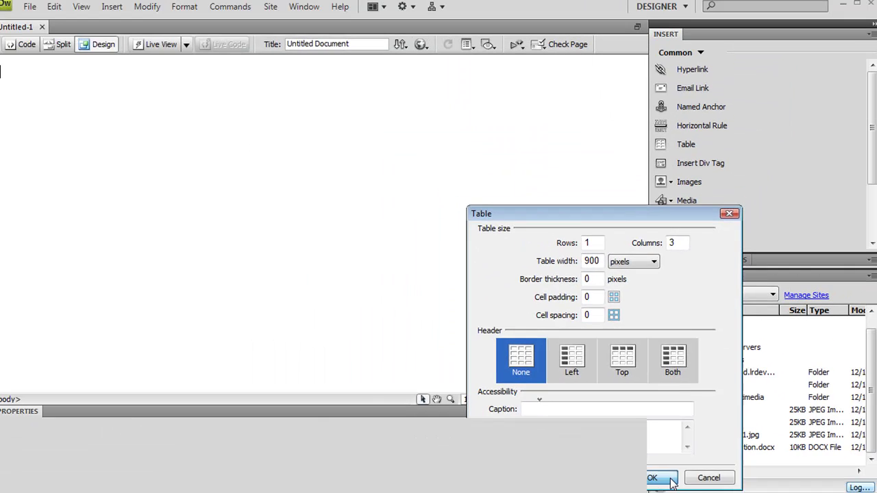
# Create the table and drop 5dpi.jpg into the first cell without alternate text.
pyautogui.click(666, 479)
pyautogui.click(146, 76)
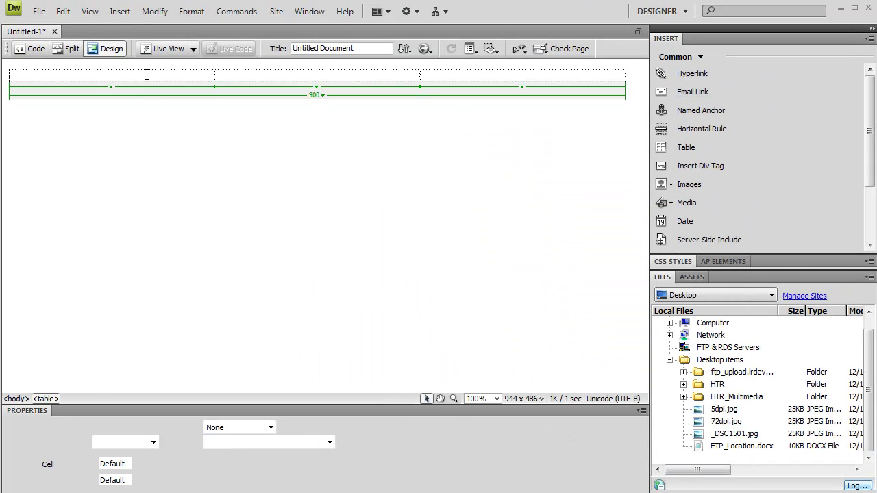
pyautogui.moveTo(695, 409); pyautogui.dragTo(146, 77)
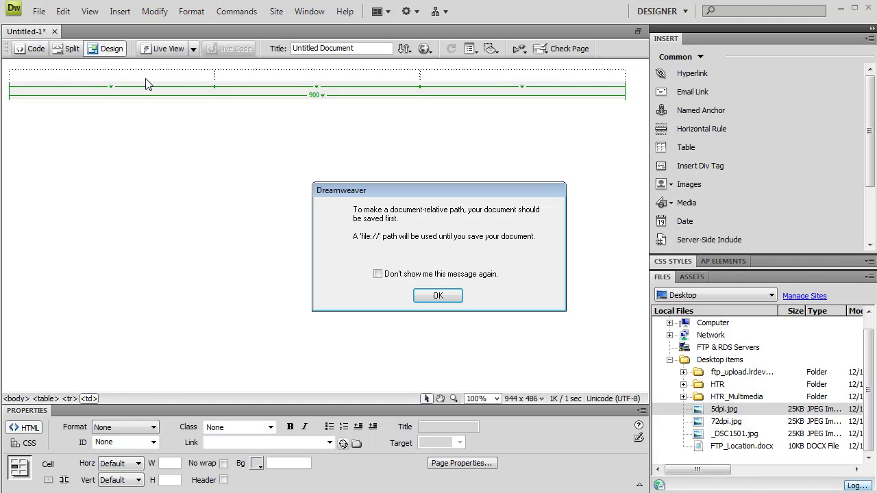
pyautogui.click(433, 295)
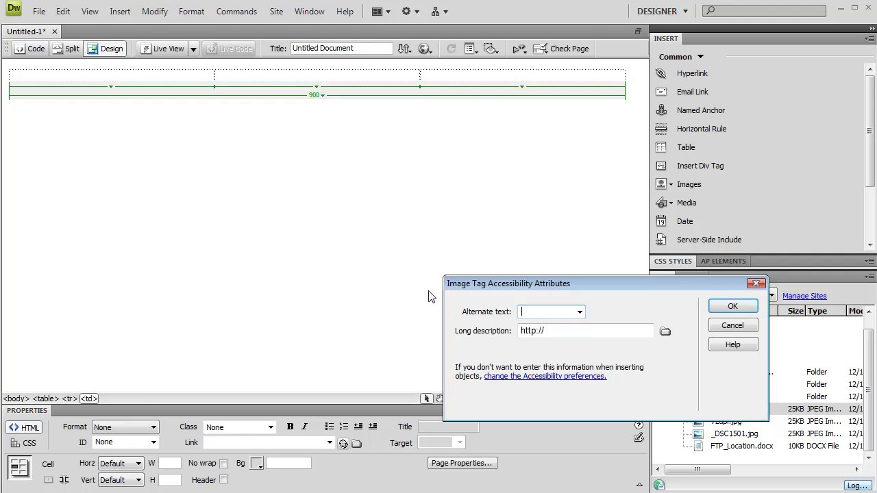
pyautogui.click(733, 307)
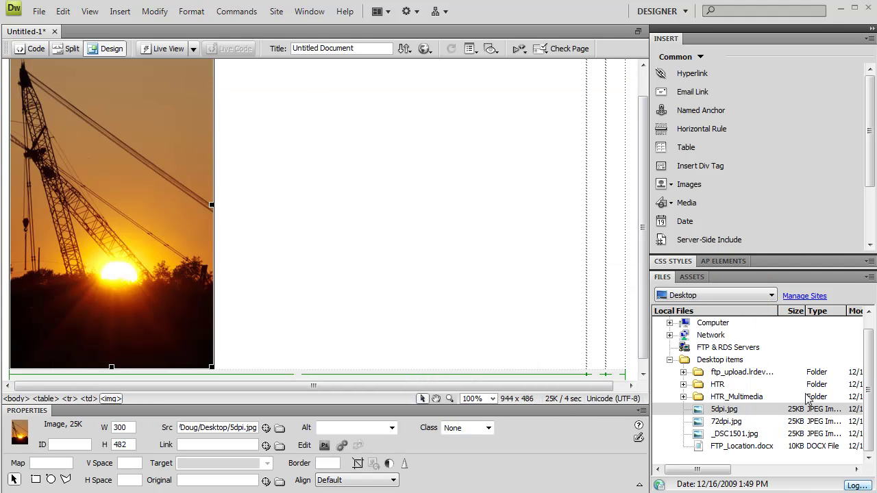
# Add 72dpi.jpg to the second cell and _DSC1501.jpg to the third.
pyautogui.moveTo(723, 420)
pyautogui.mouseDown()
pyautogui.moveTo(700, 422)
pyautogui.moveTo(598, 274)
pyautogui.mouseUp()
pyautogui.click(435, 295)
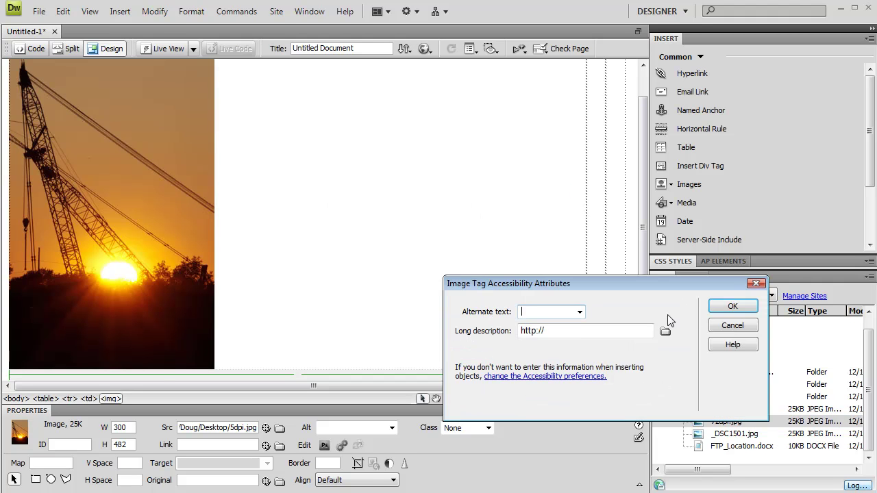
pyautogui.click(731, 307)
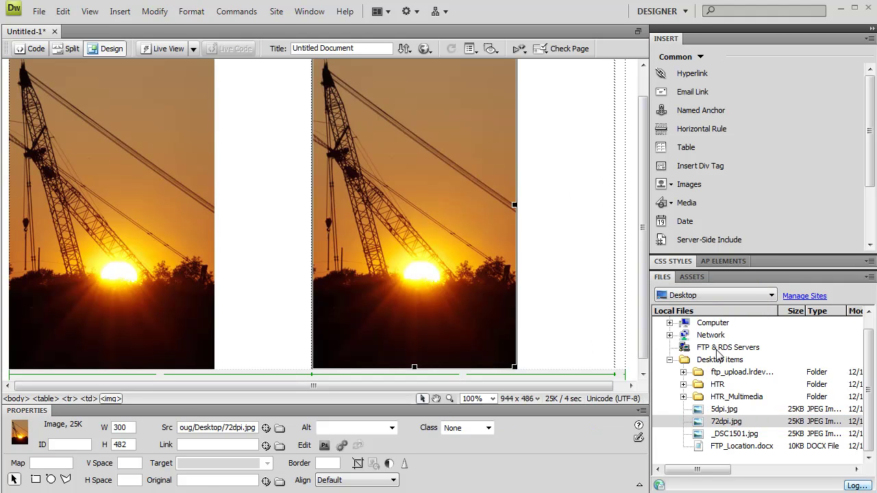
pyautogui.click(700, 434)
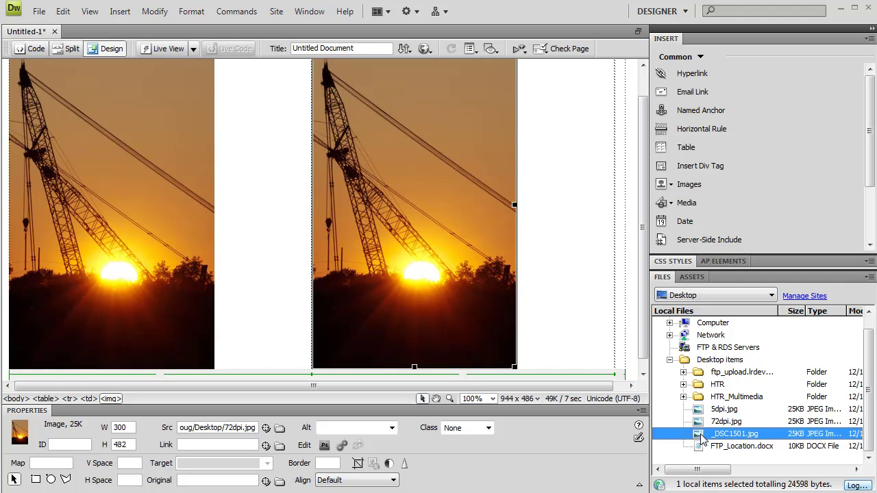
pyautogui.moveTo(697, 436); pyautogui.dragTo(621, 274)
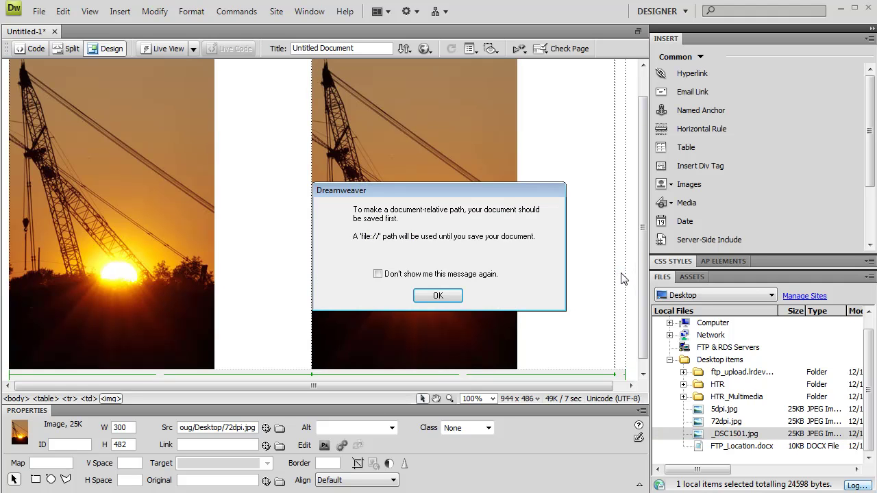
pyautogui.click(436, 295)
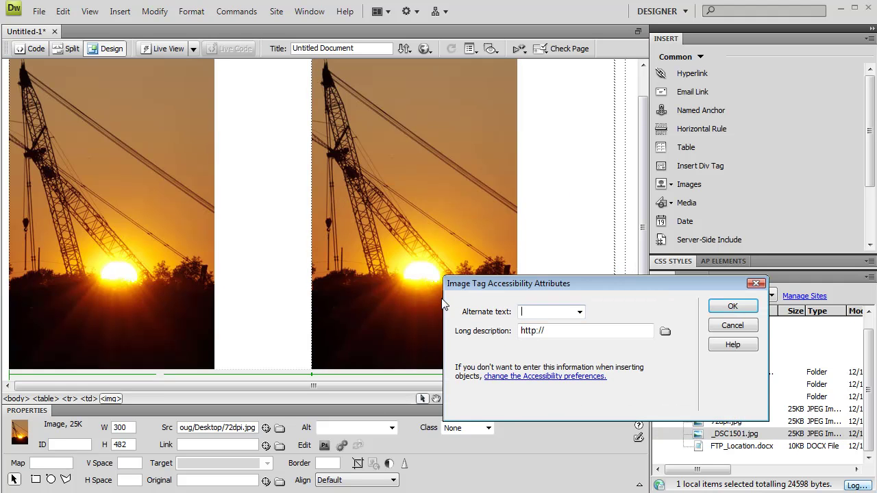
pyautogui.click(730, 307)
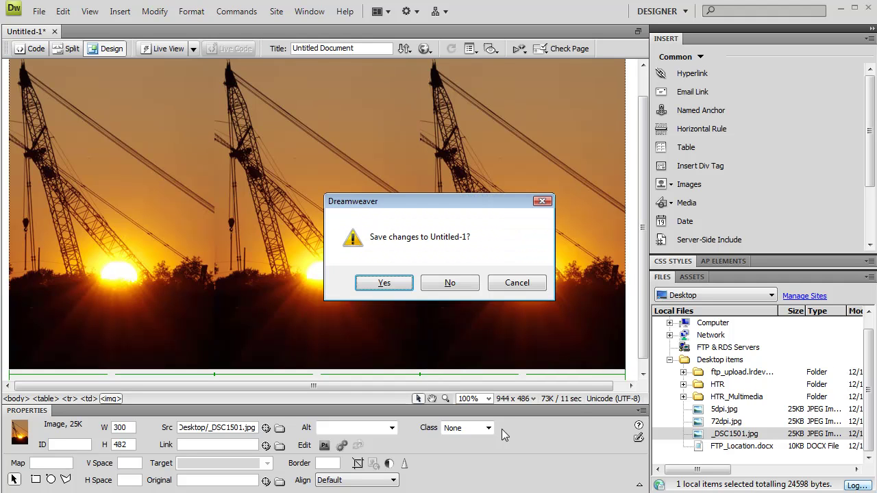
# Confirm saving changes and store the page as Untitled-1 on the Desktop.
pyautogui.click(402, 284)
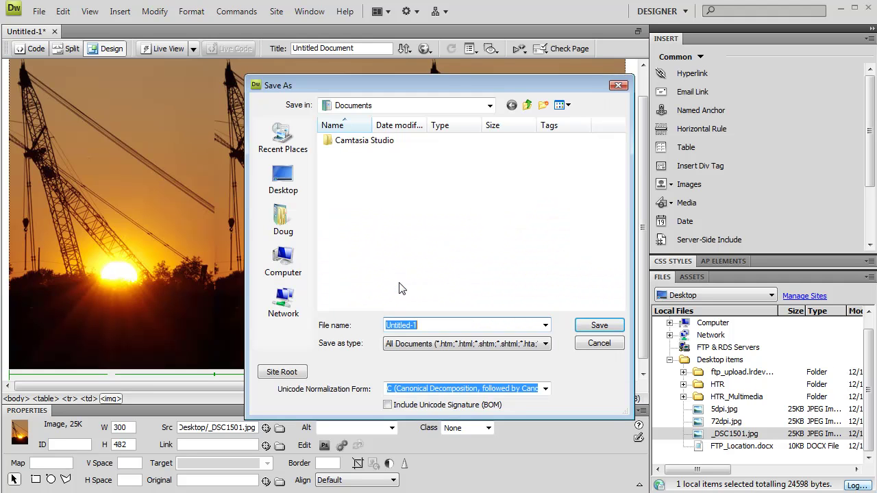
pyautogui.click(283, 179)
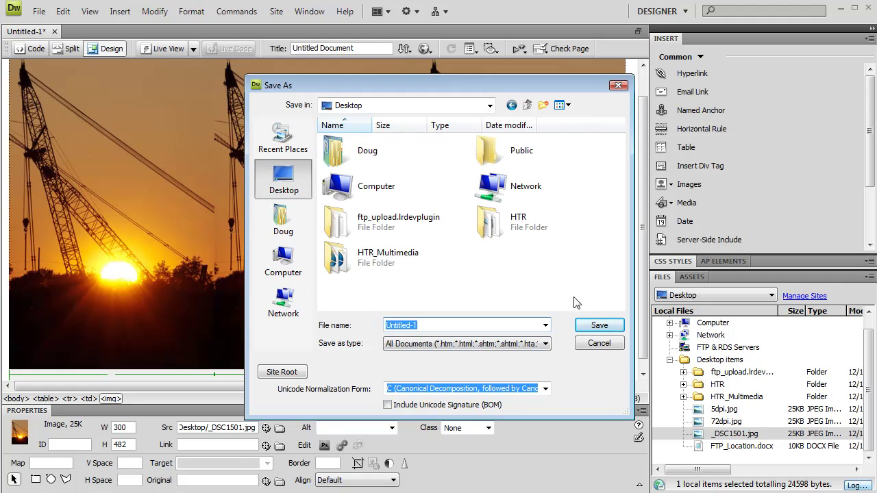
pyautogui.click(596, 326)
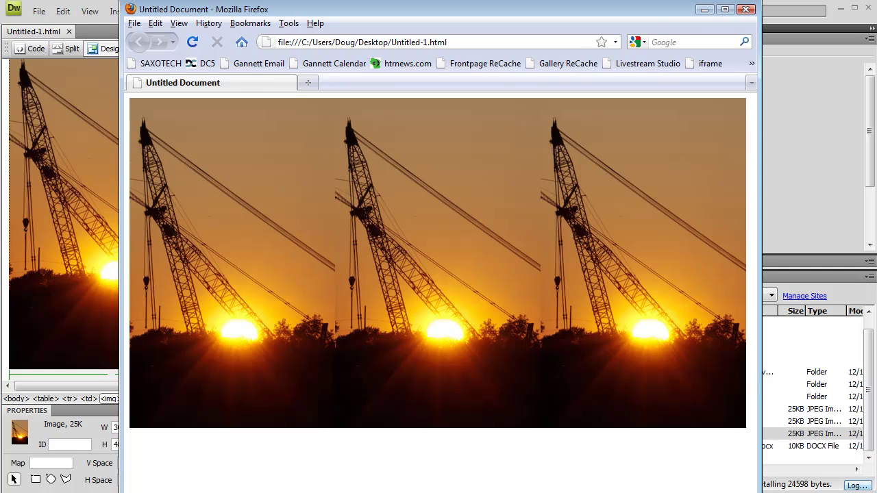
pyautogui.click(746, 10)
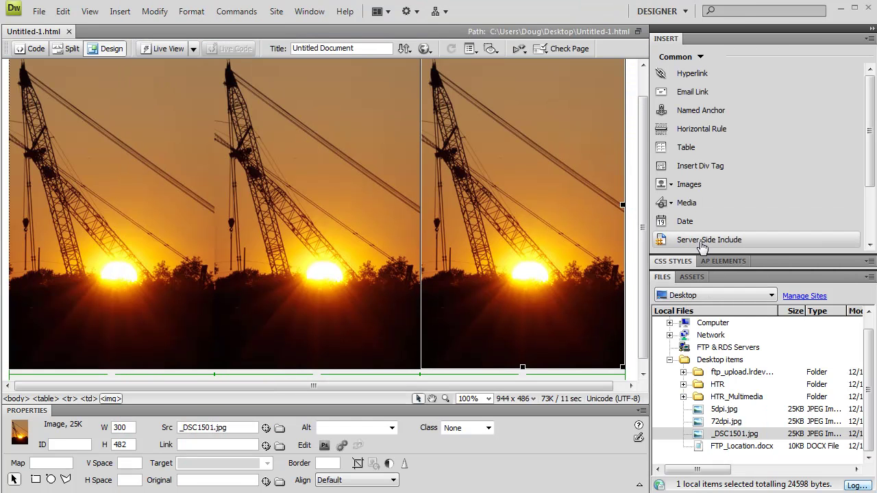
pyautogui.click(72, 215)
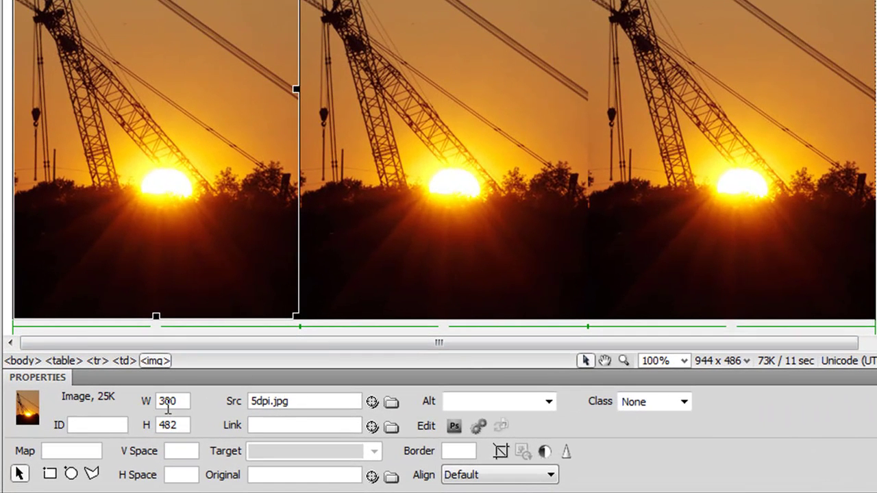
pyautogui.click(435, 143)
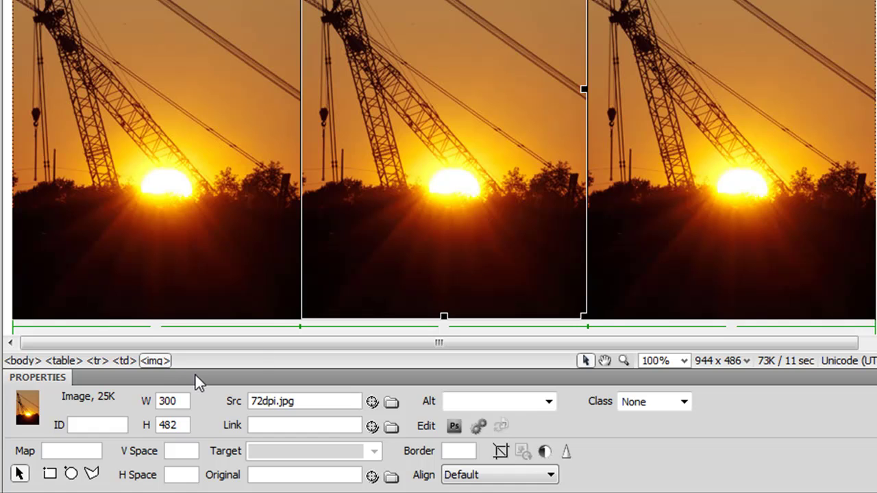
pyautogui.click(651, 154)
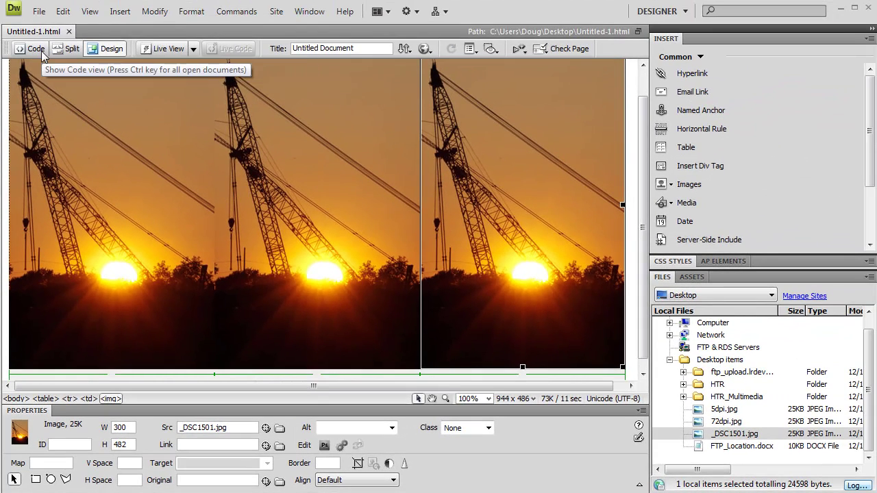
# Switch to Split view to read the table markup with img tags width 300, height 482.
pyautogui.click(59, 52)
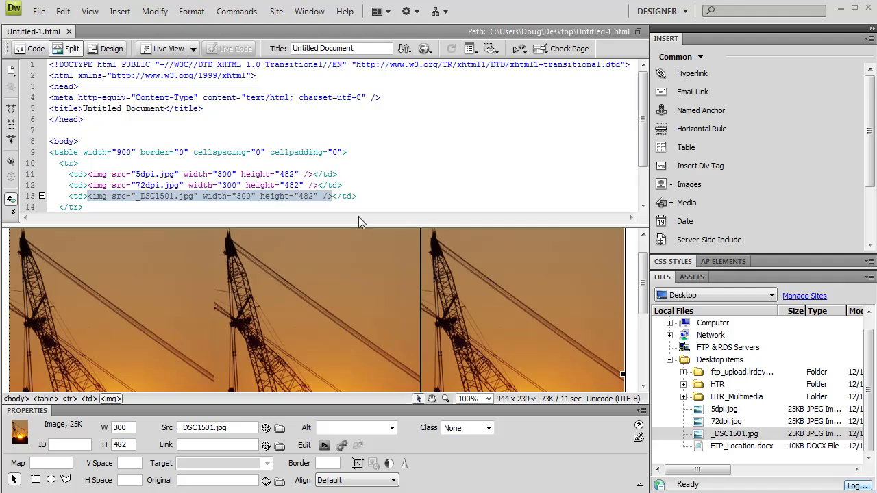
pyautogui.click(380, 194)
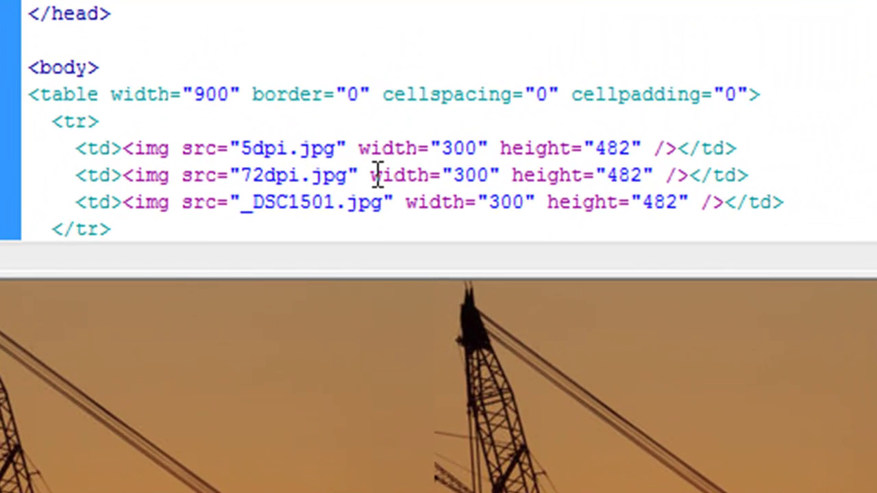